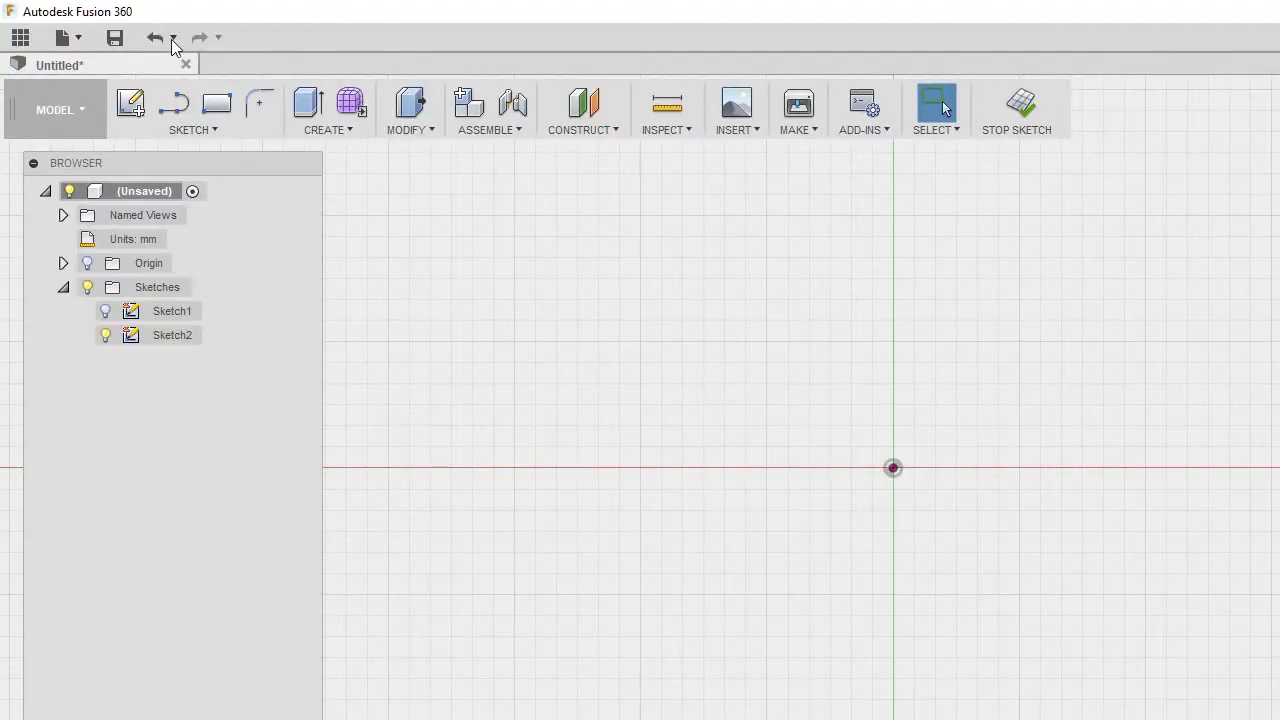
Draw concentric Ø24 mm and Ø22 mm center-diameter circles at the origin
click(209, 133)
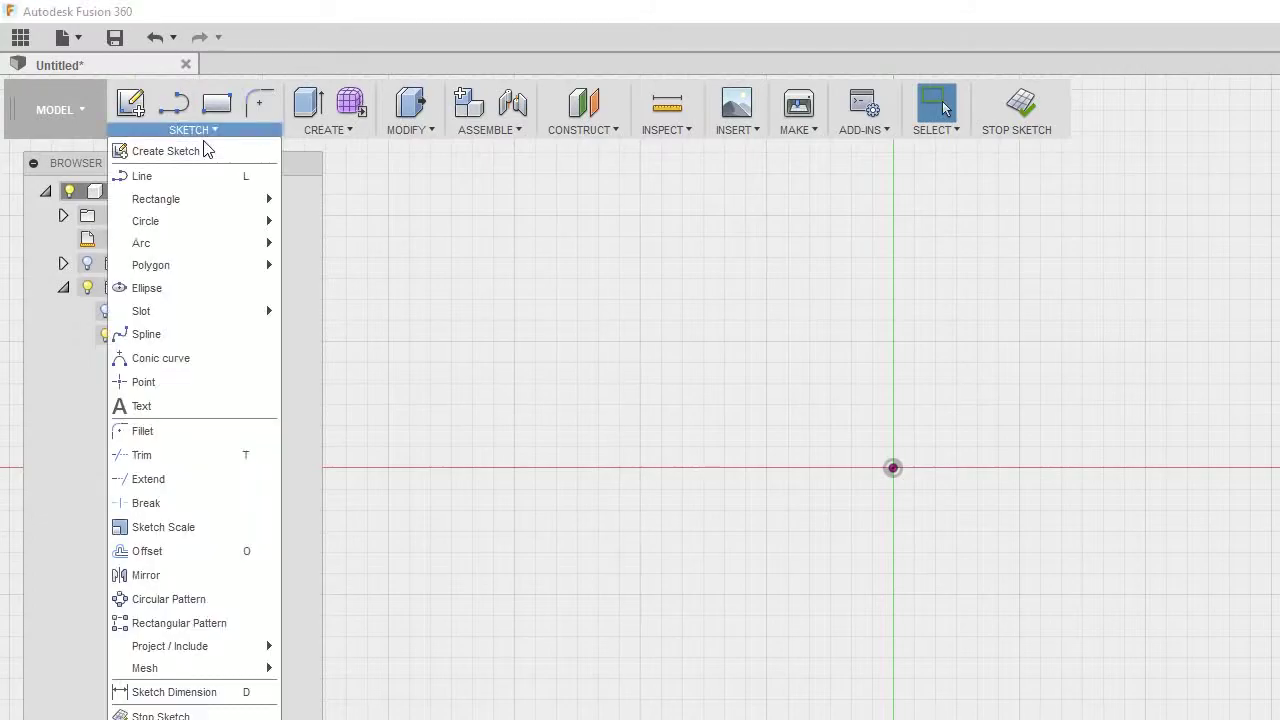
mouse_move(174, 229)
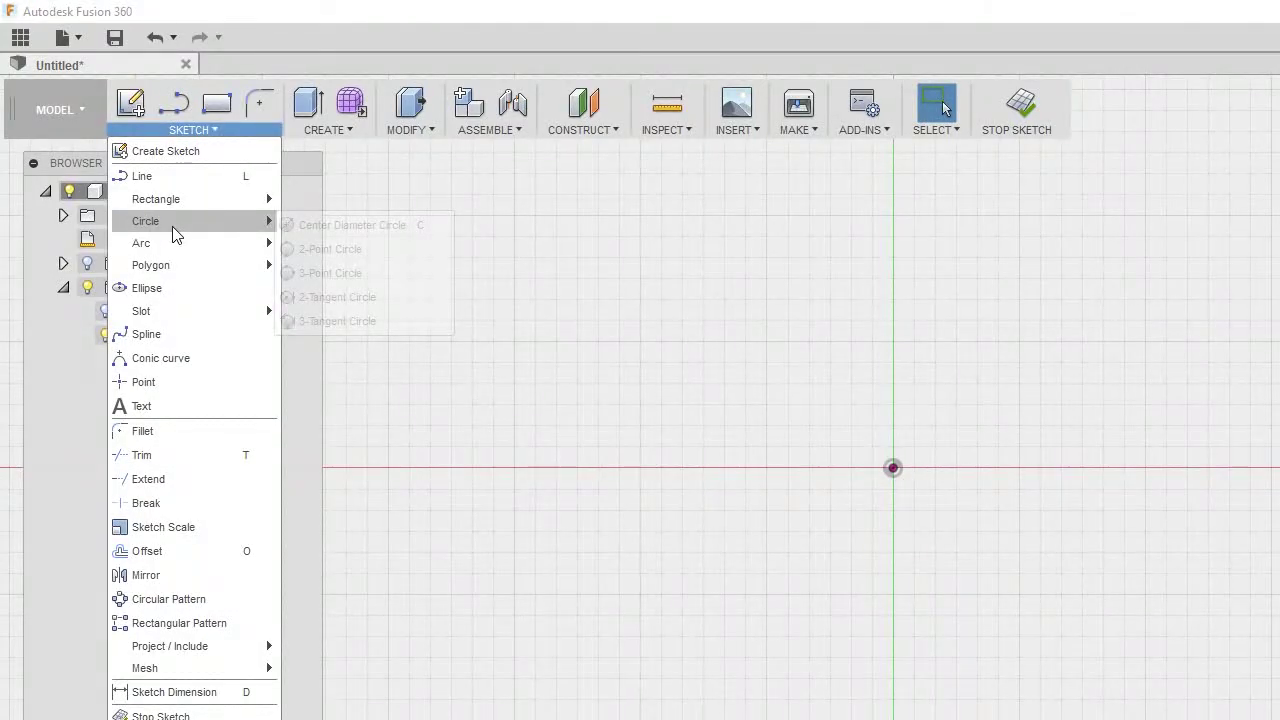
click(356, 229)
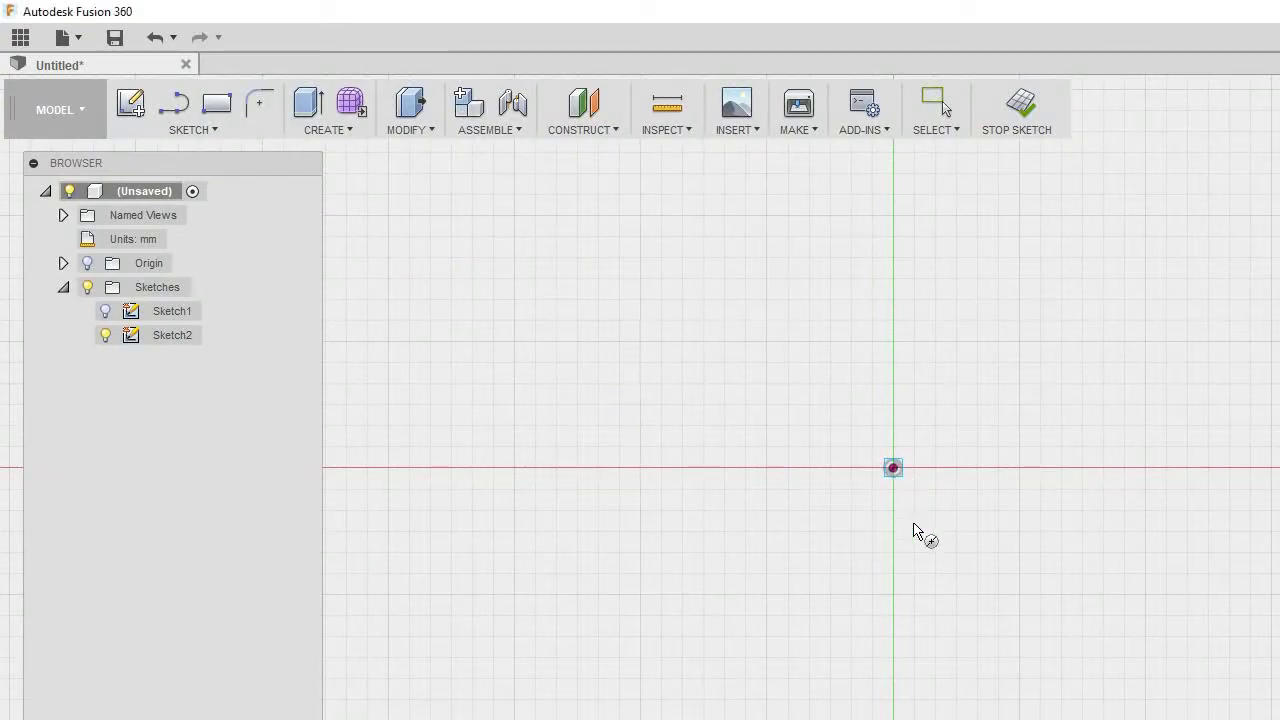
click(893, 468)
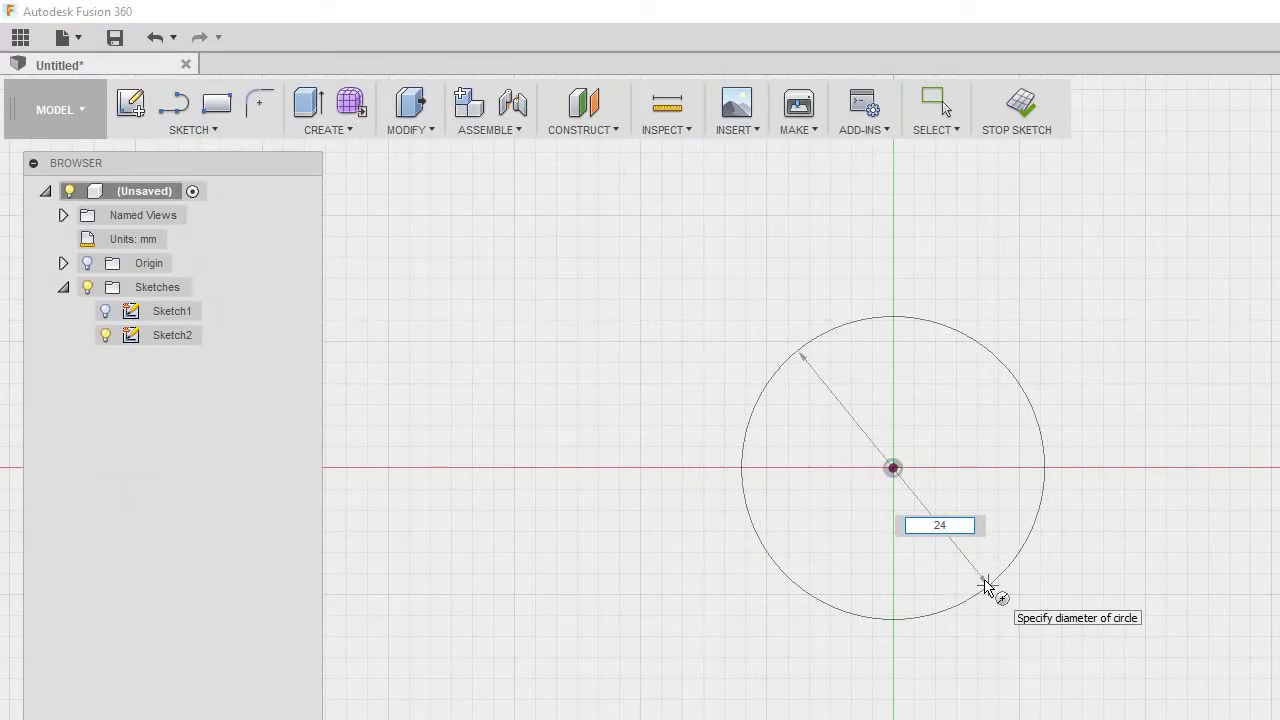
key(Return)
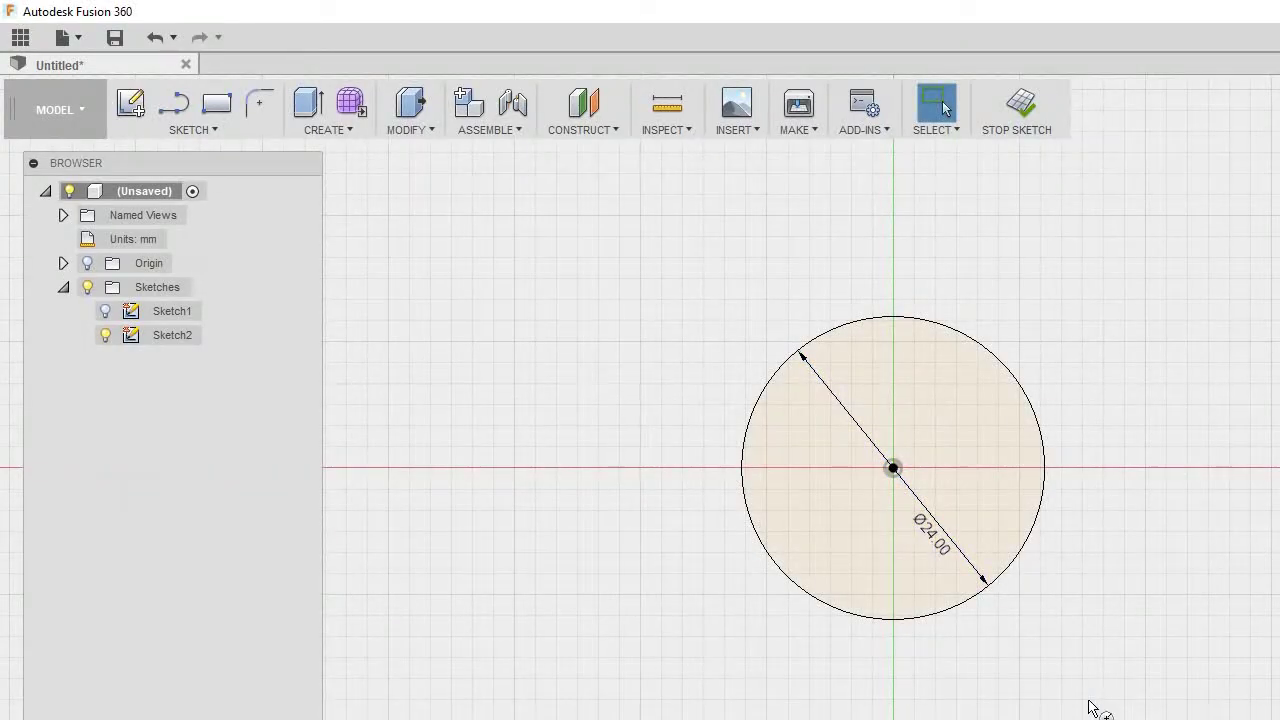
click(893, 468)
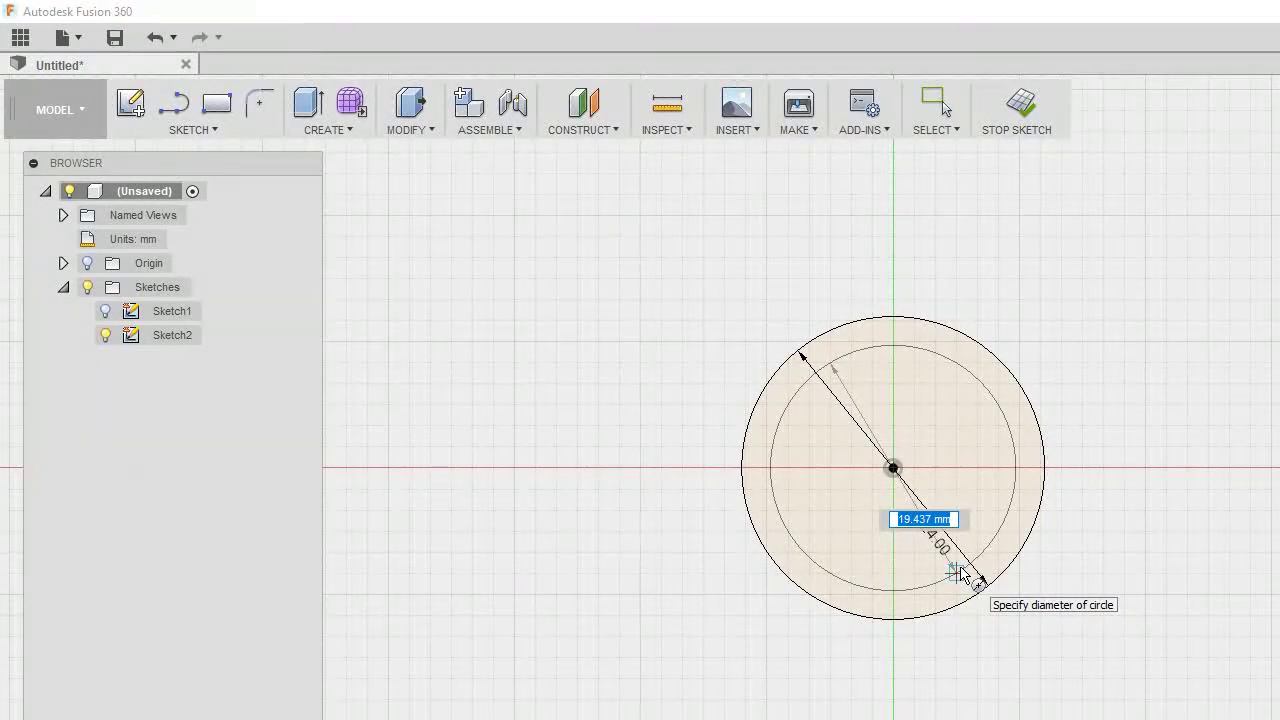
key(Return)
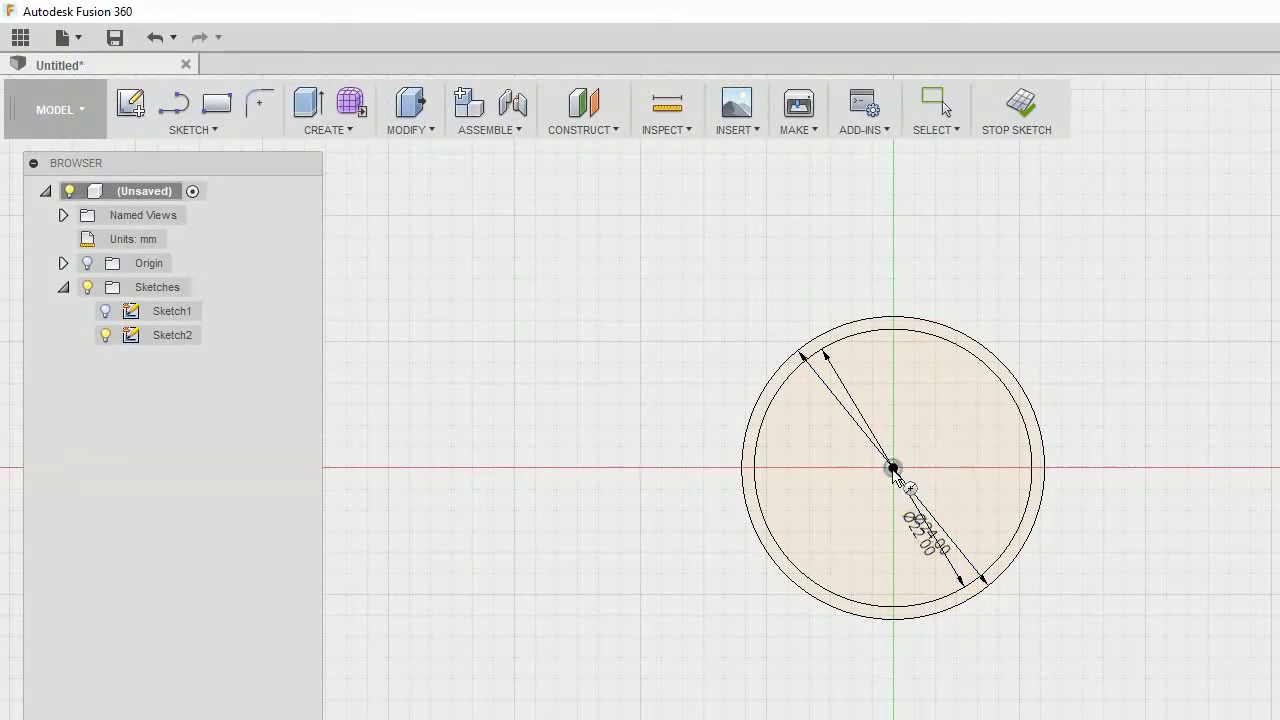
Add a Ø6.35 mm circle at the origin for the central hole
click(893, 469)
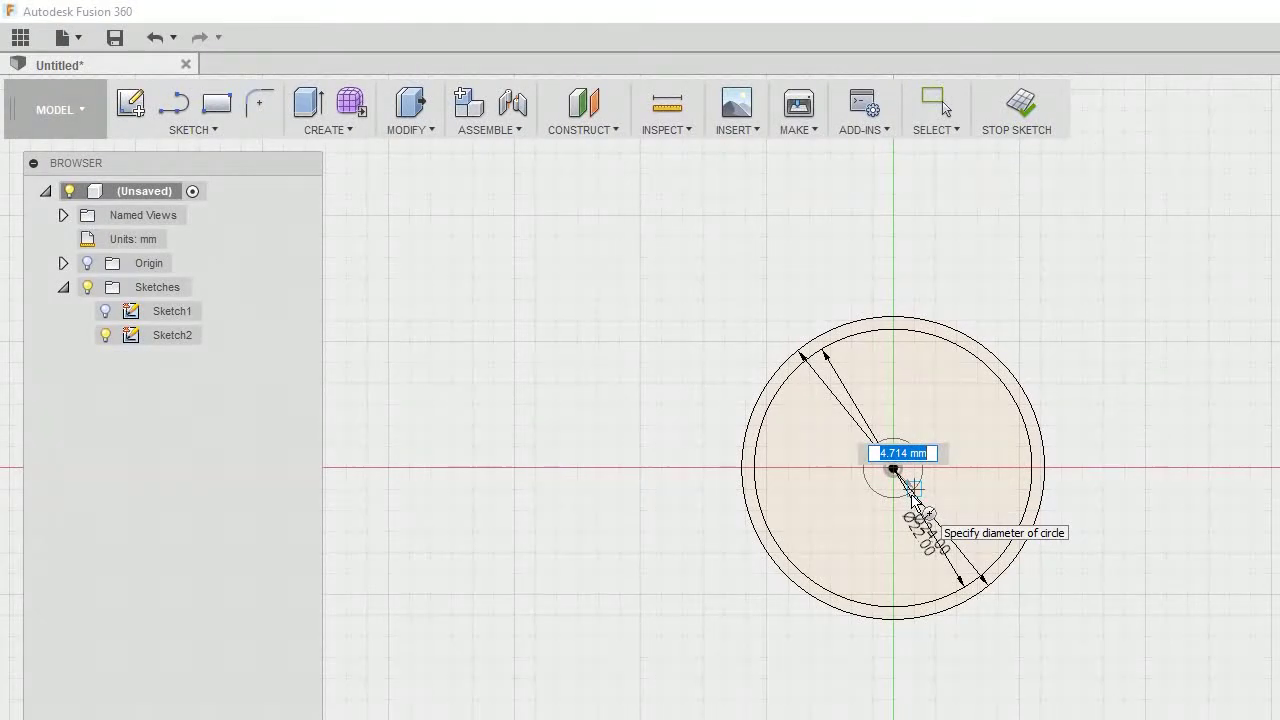
text(6.35)
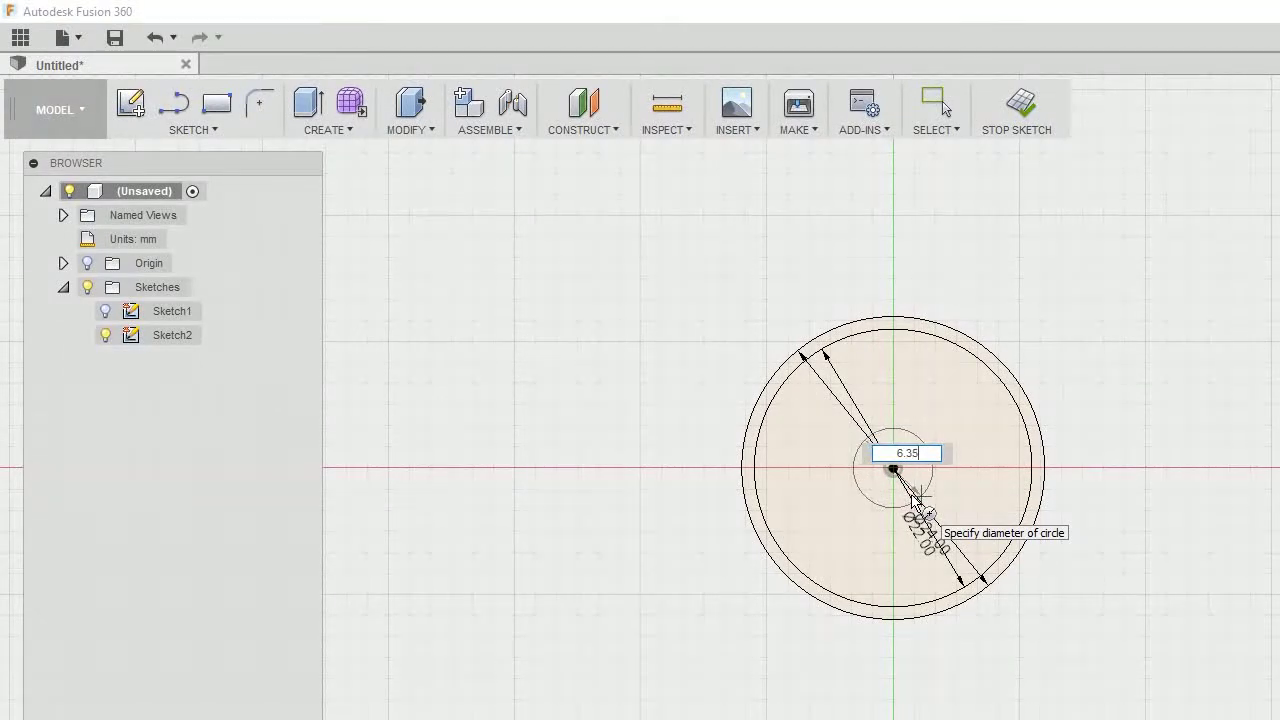
key(Return)
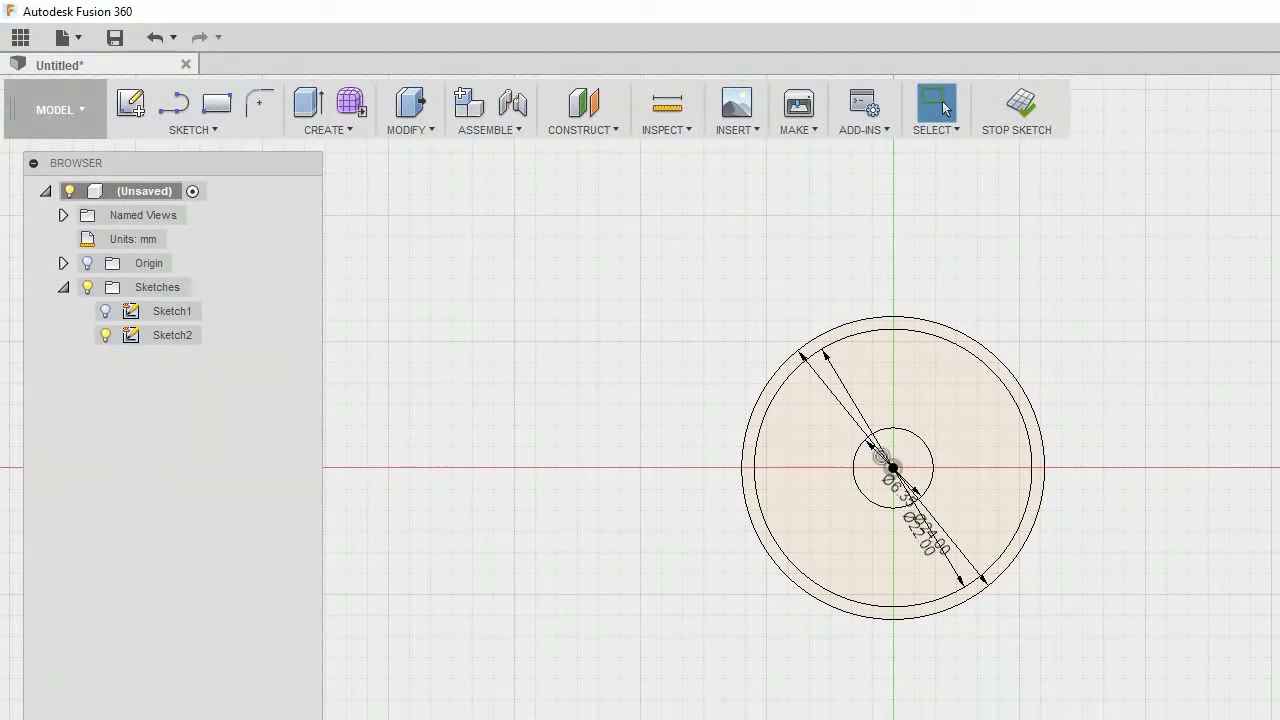
Extrude the disc between the Ø6.35 and Ø22 mm circles 9 mm as a new body
shift+middle_drag(960, 531, 696, 204)
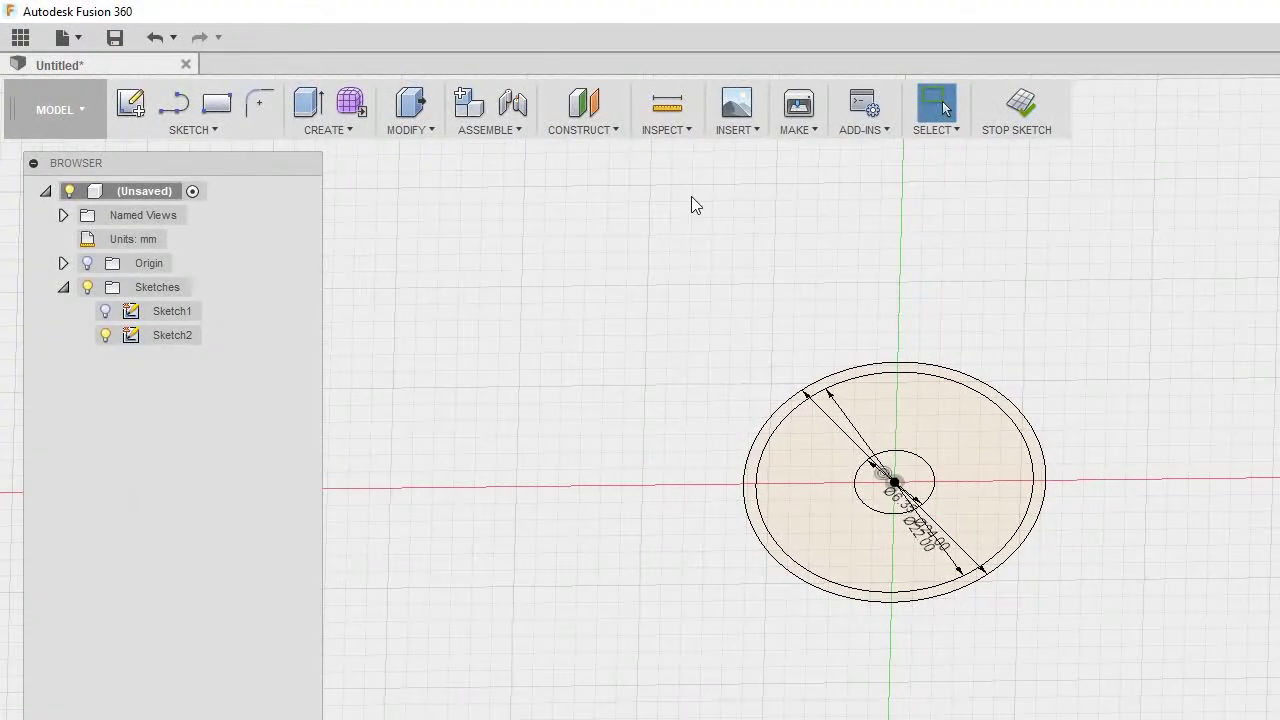
click(338, 130)
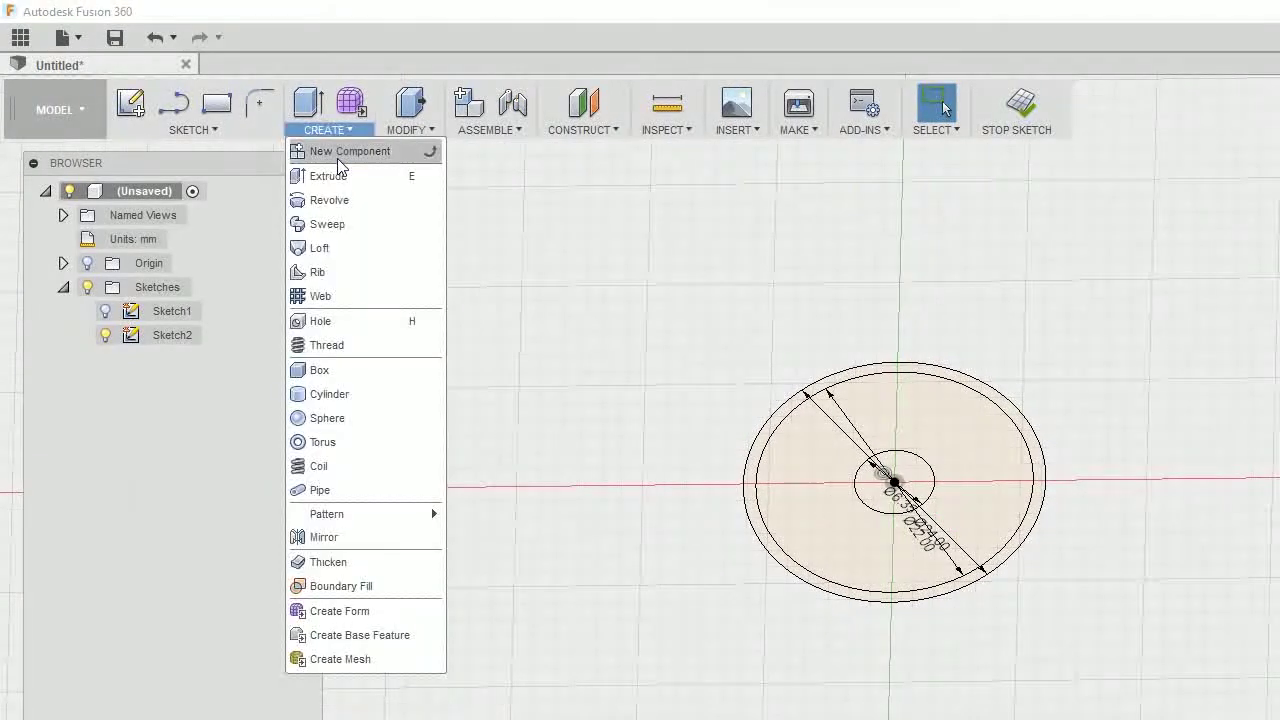
click(330, 175)
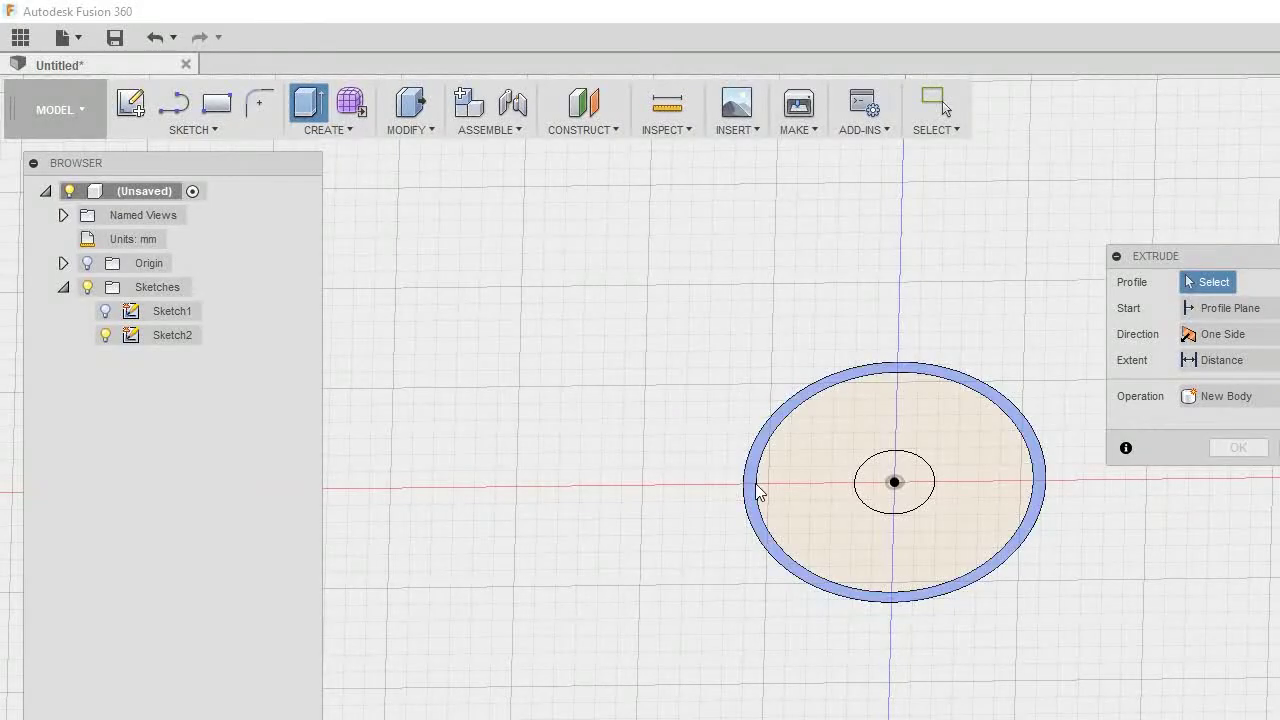
click(843, 518)
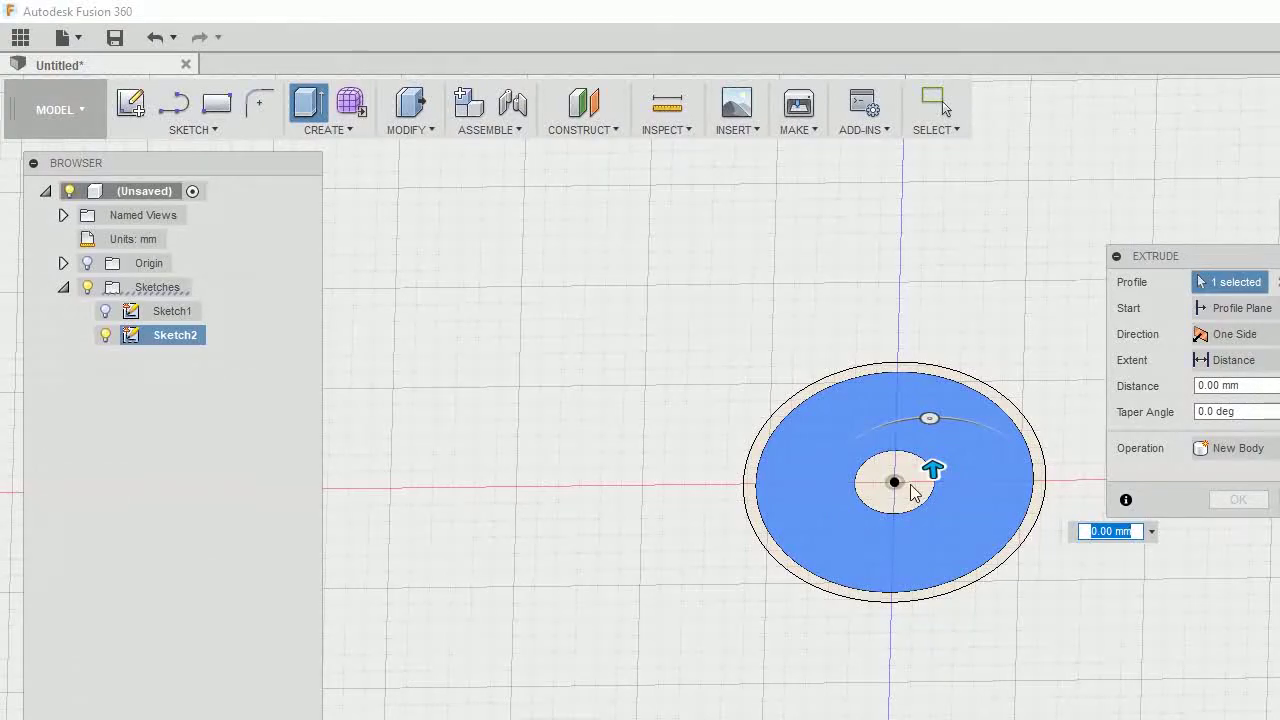
click(1203, 387)
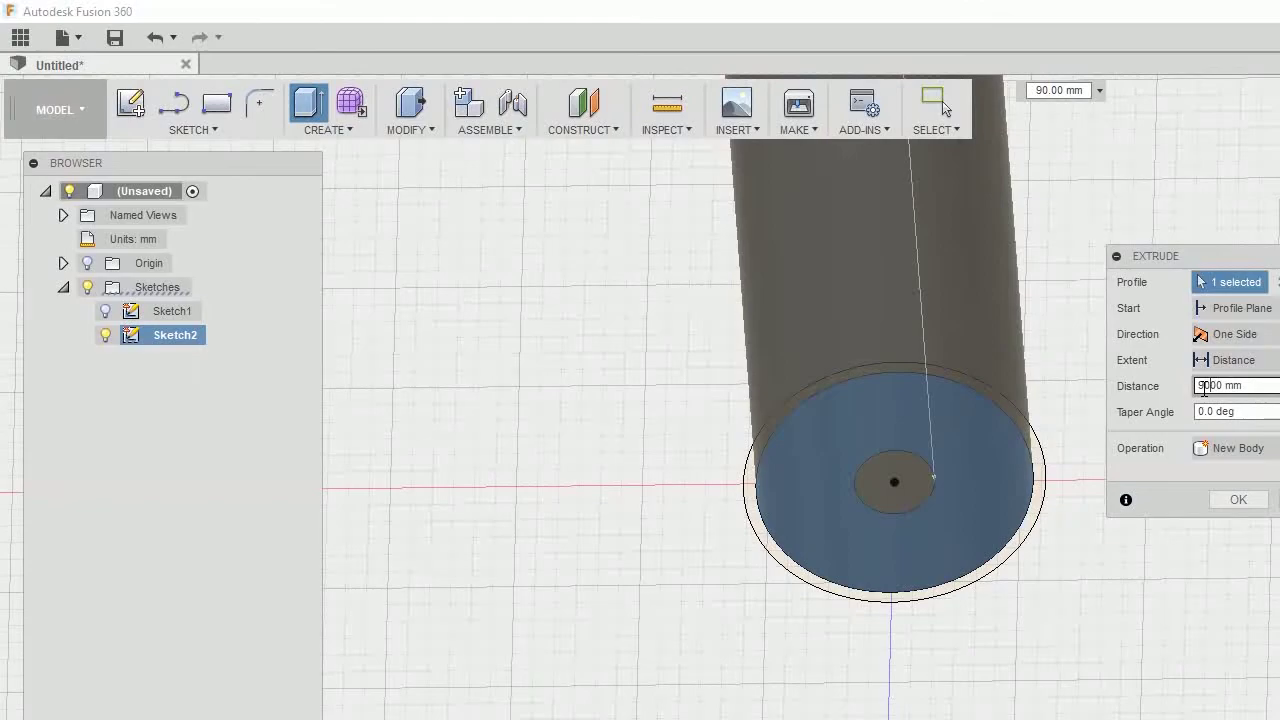
key(BackSpace)
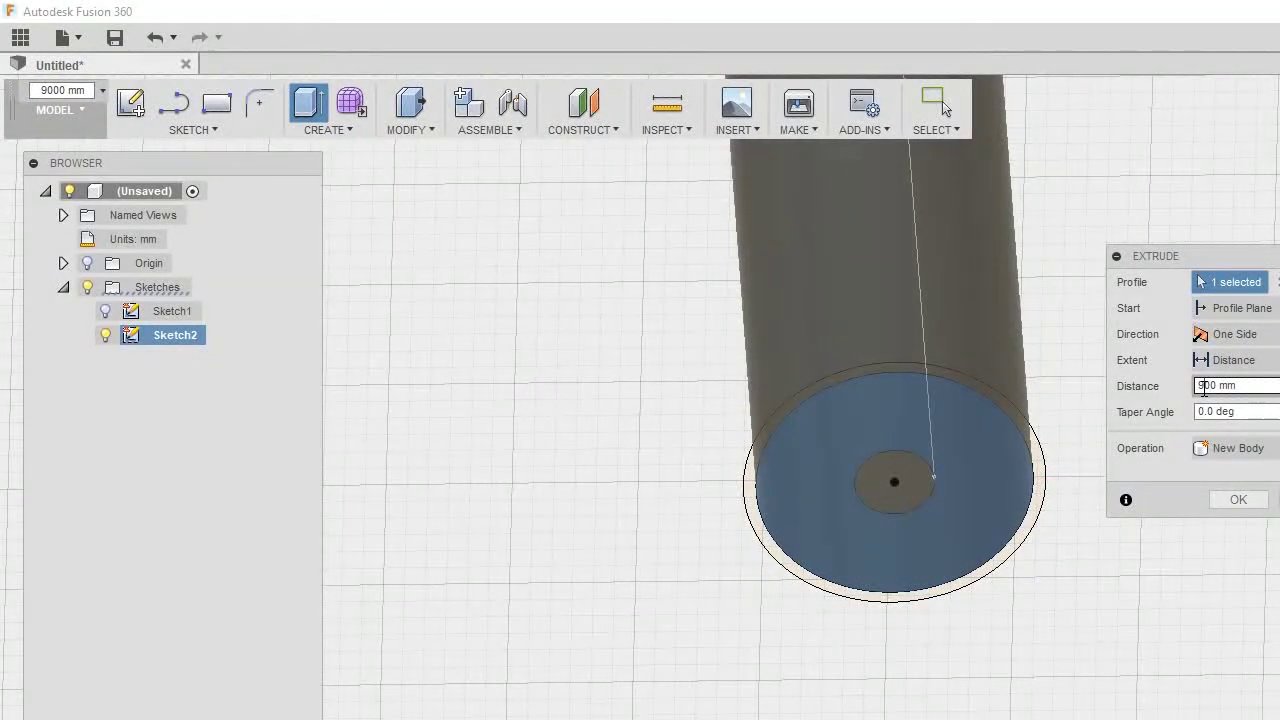
click(1238, 499)
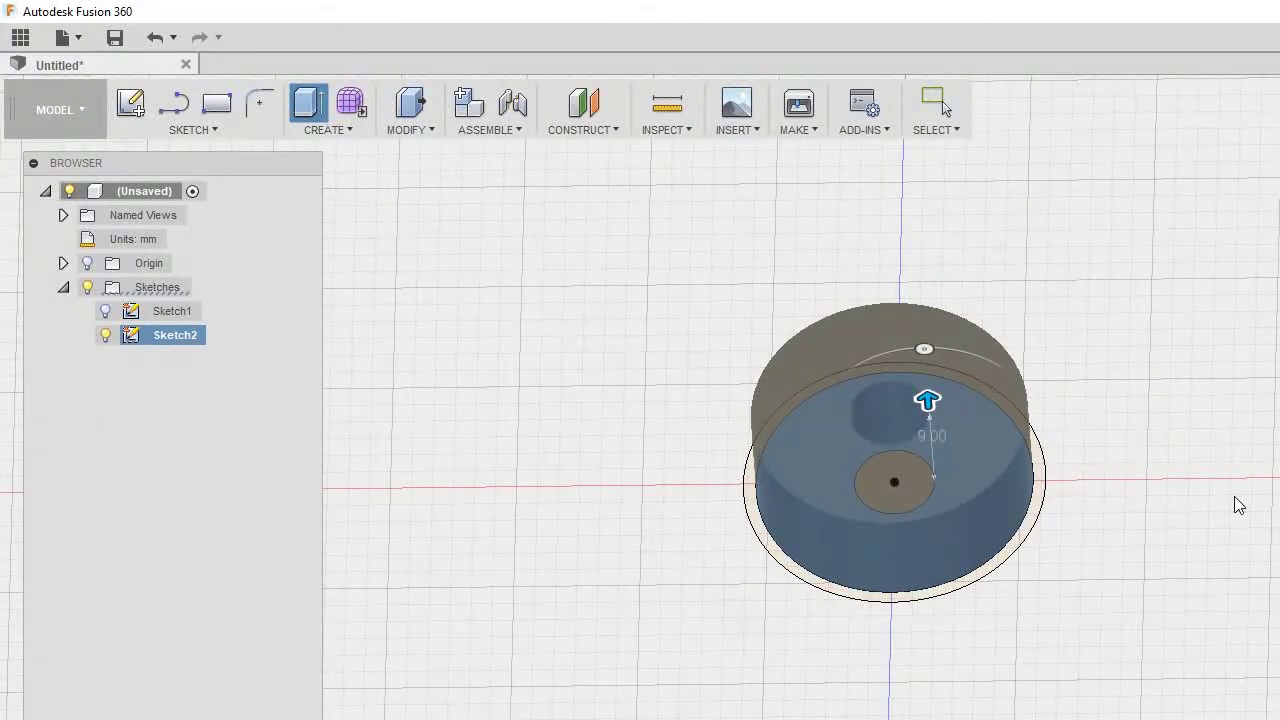
Make Sketch2's outlines visible again
click(147, 360)
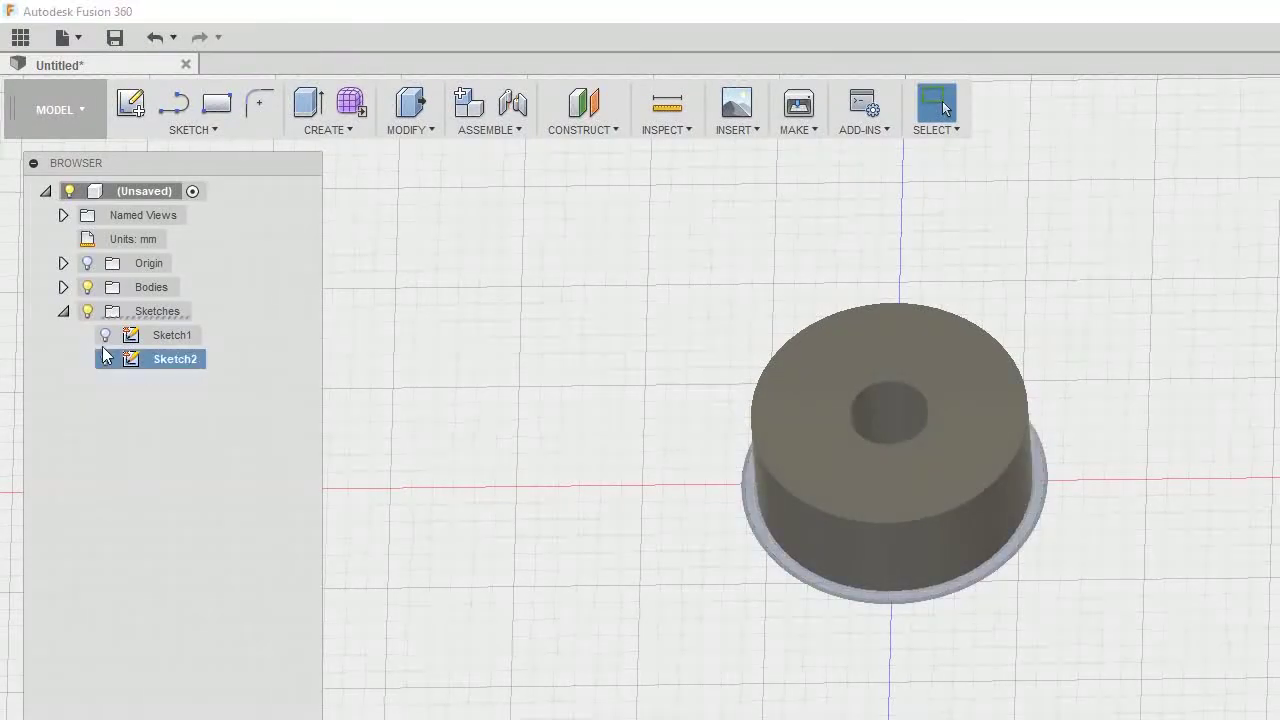
click(107, 358)
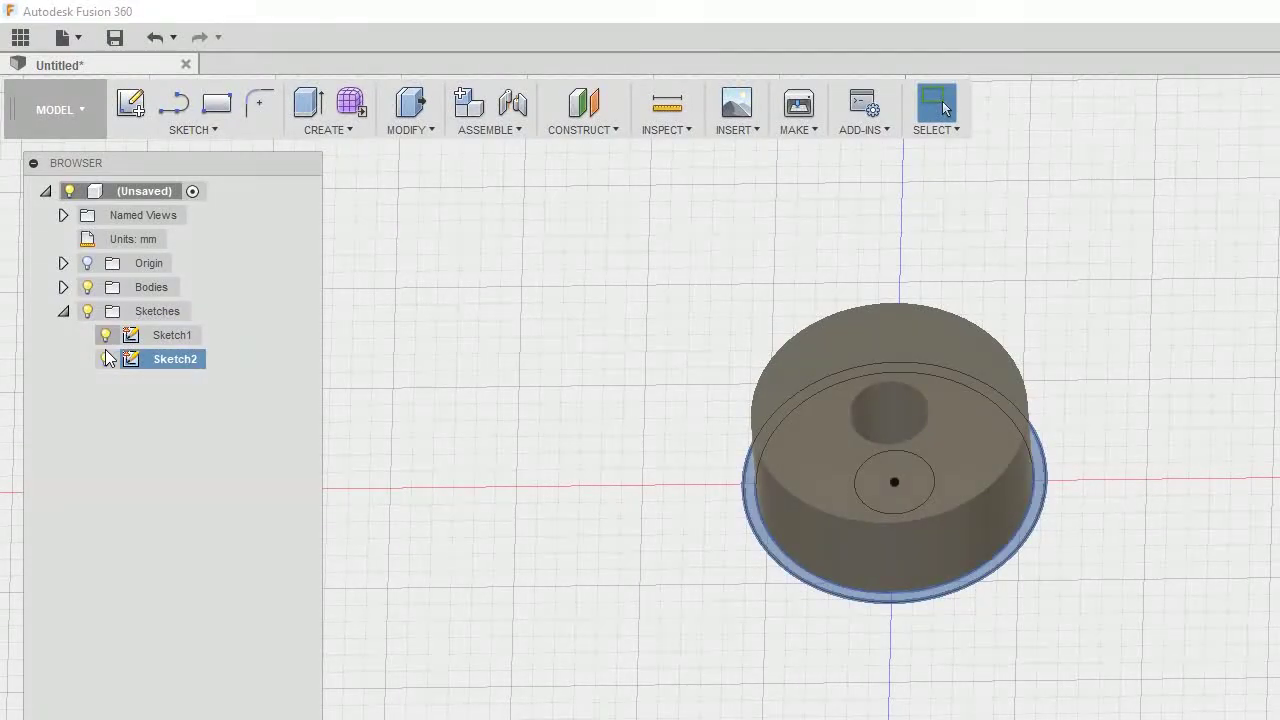
click(952, 606)
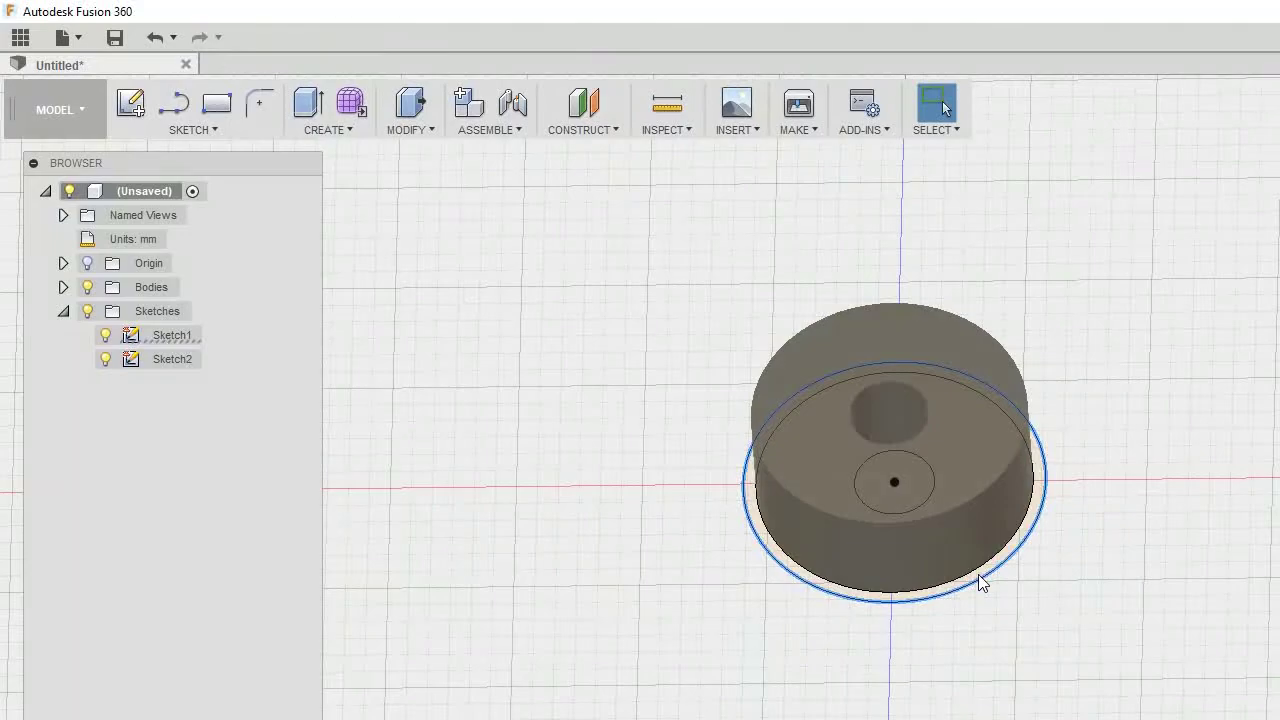
Extrude the outer Ø22–24 mm ring 2 mm, joined to the cylinder's base
key(e)
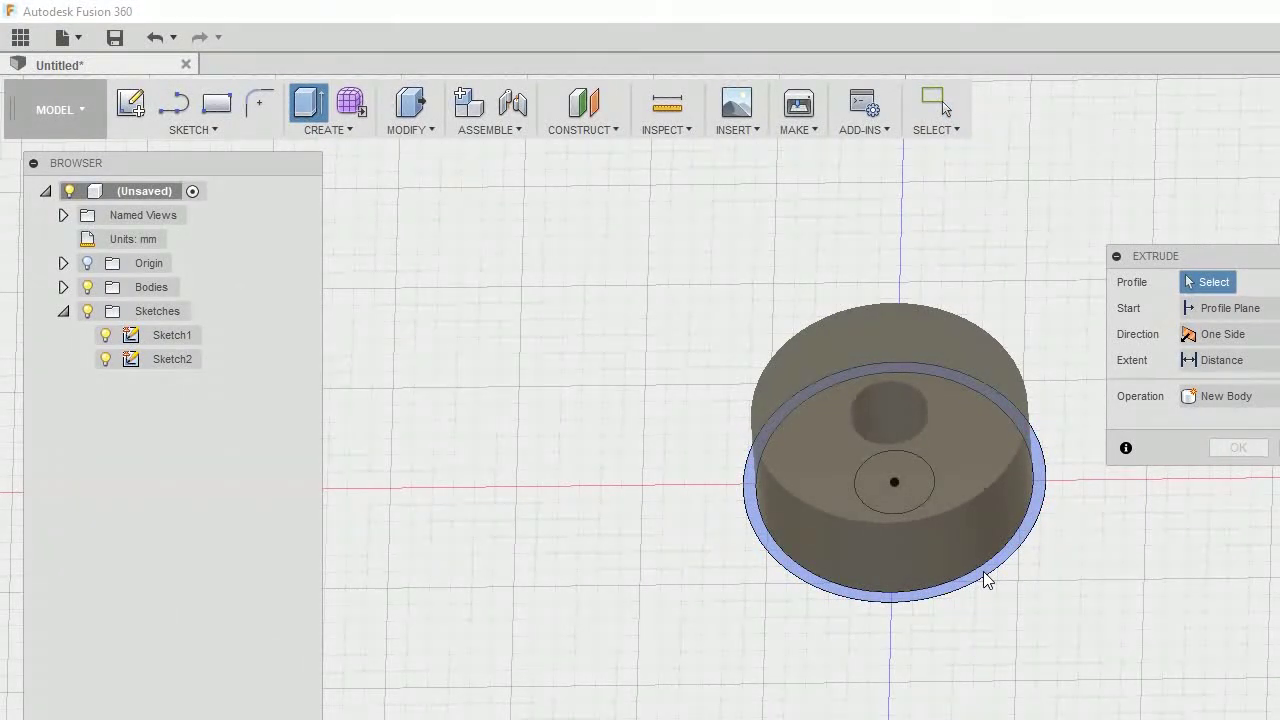
click(983, 571)
click(1227, 387)
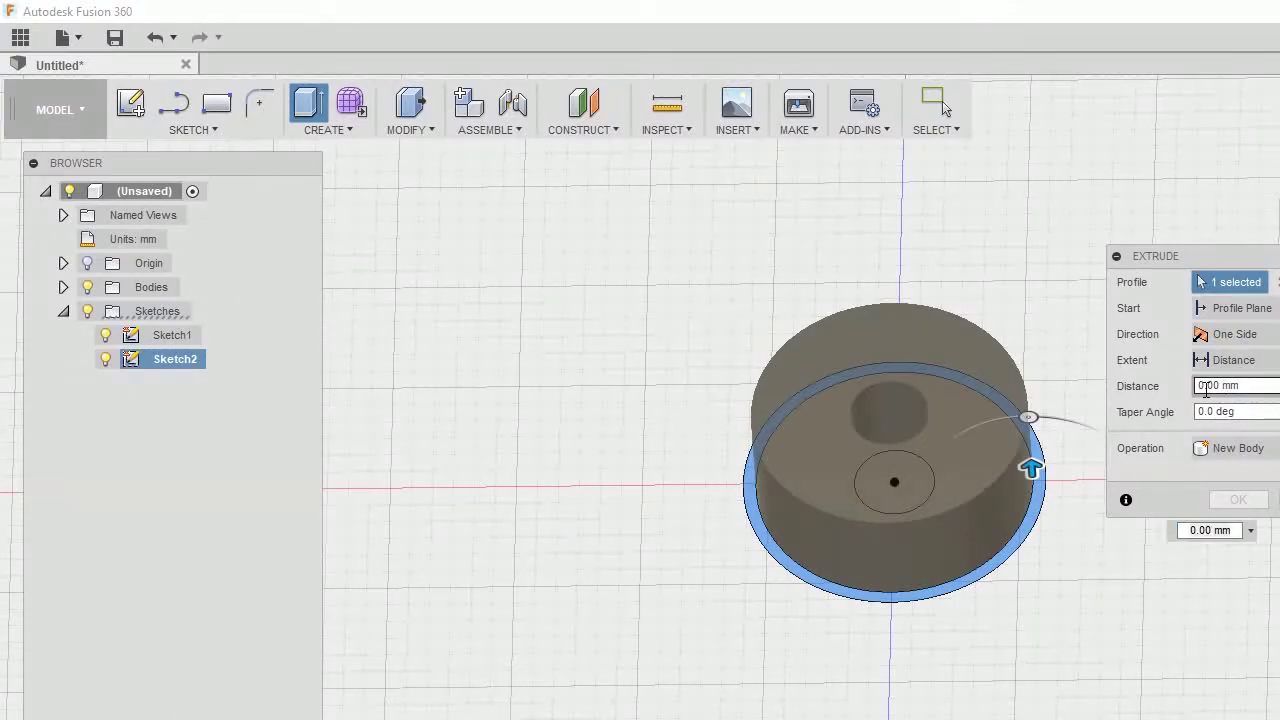
click(1206, 389)
text(2)
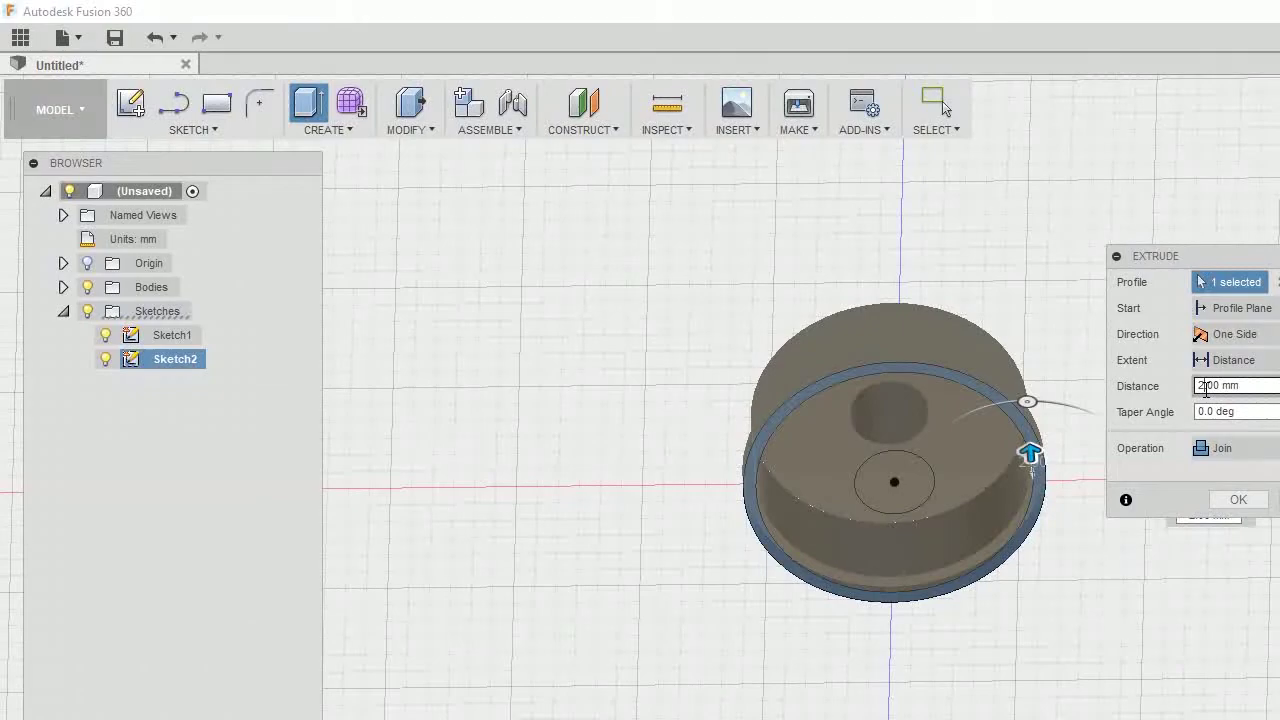
key(Return)
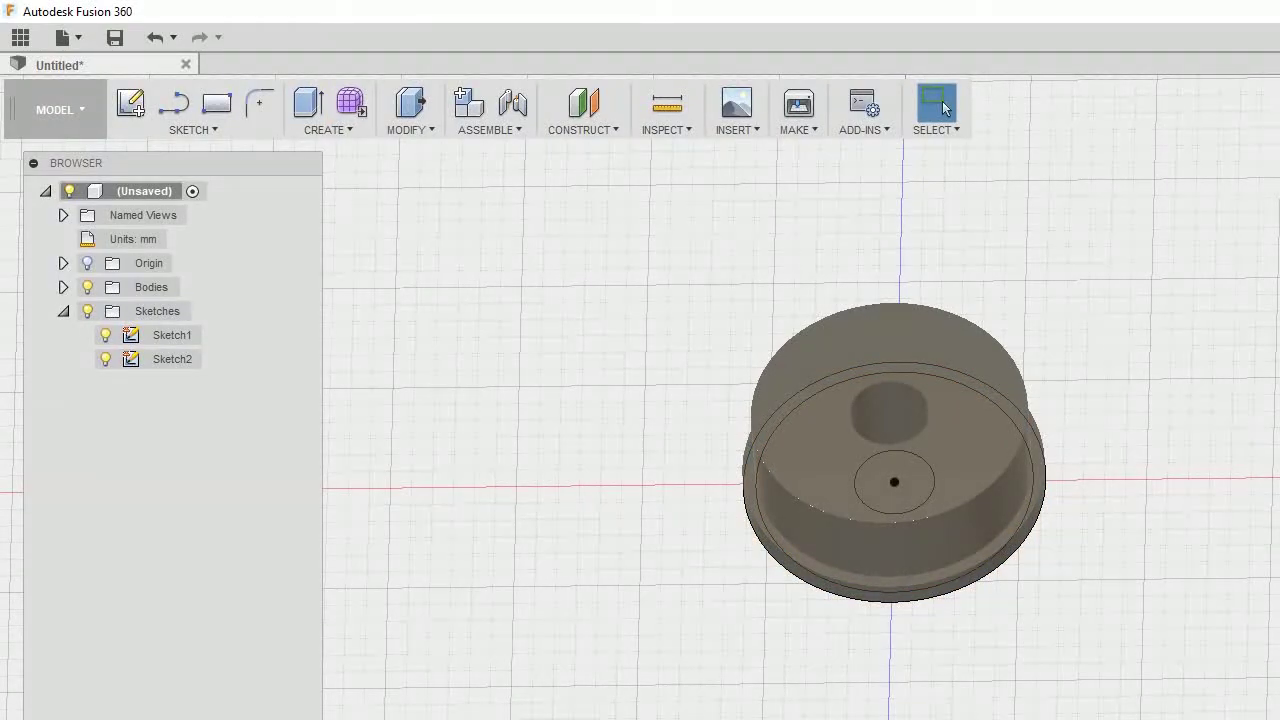
Export the whole design as a High-refinement 3D Print mesh and send it to Cura
mouse_move(960, 520)
shift+middle_down()
mouse_move(960, 610)
mouse_move(950, 530)
mouse_move(1012, 638)
shift+middle_up()
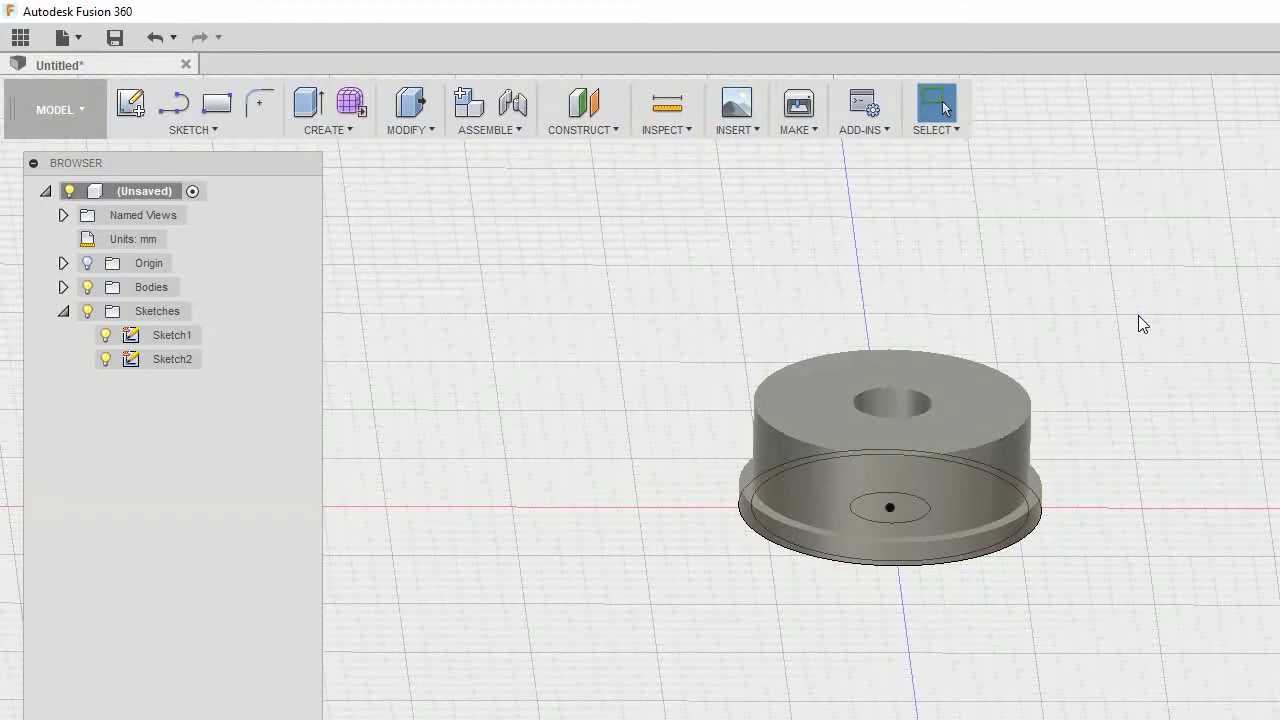
key(ctrl+a)
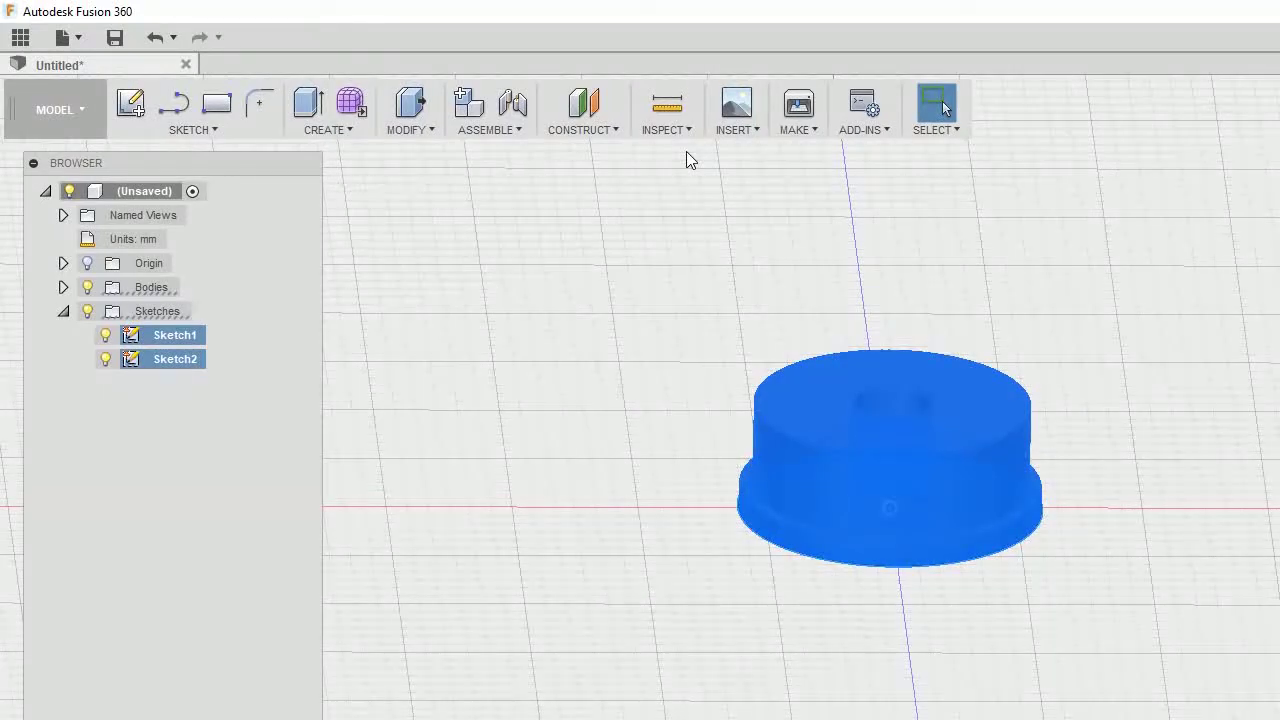
click(799, 103)
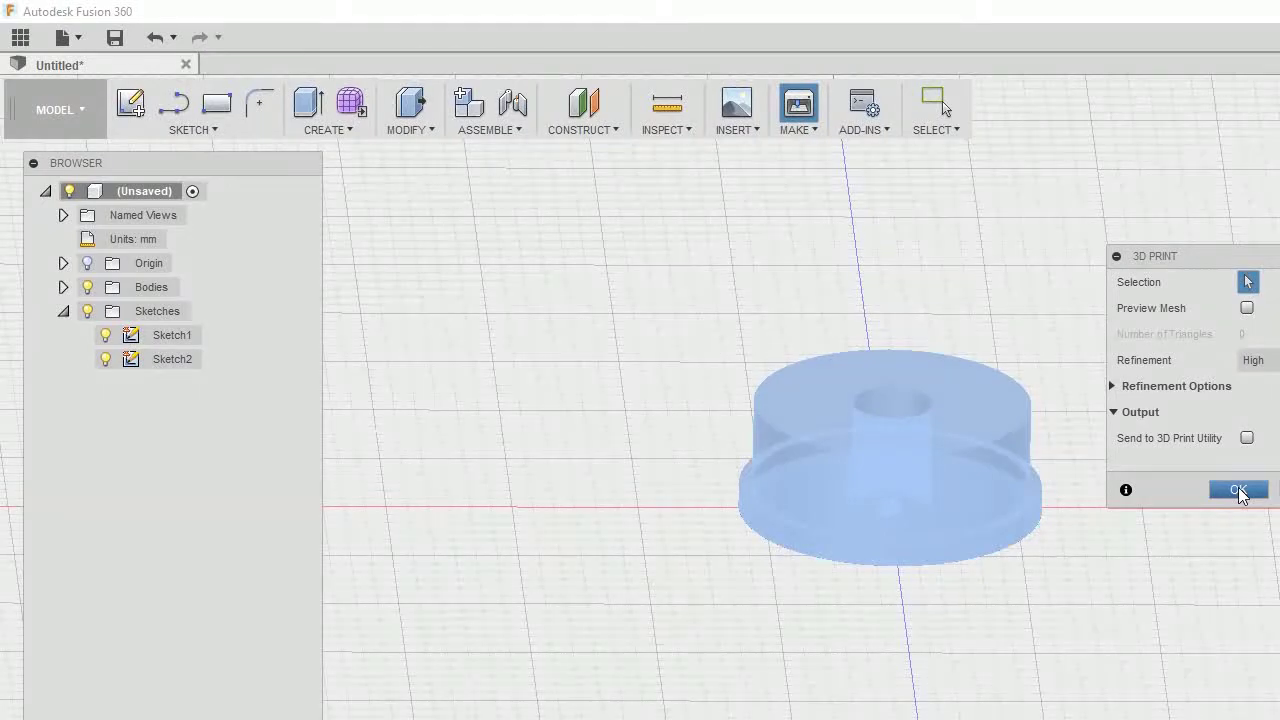
click(1247, 438)
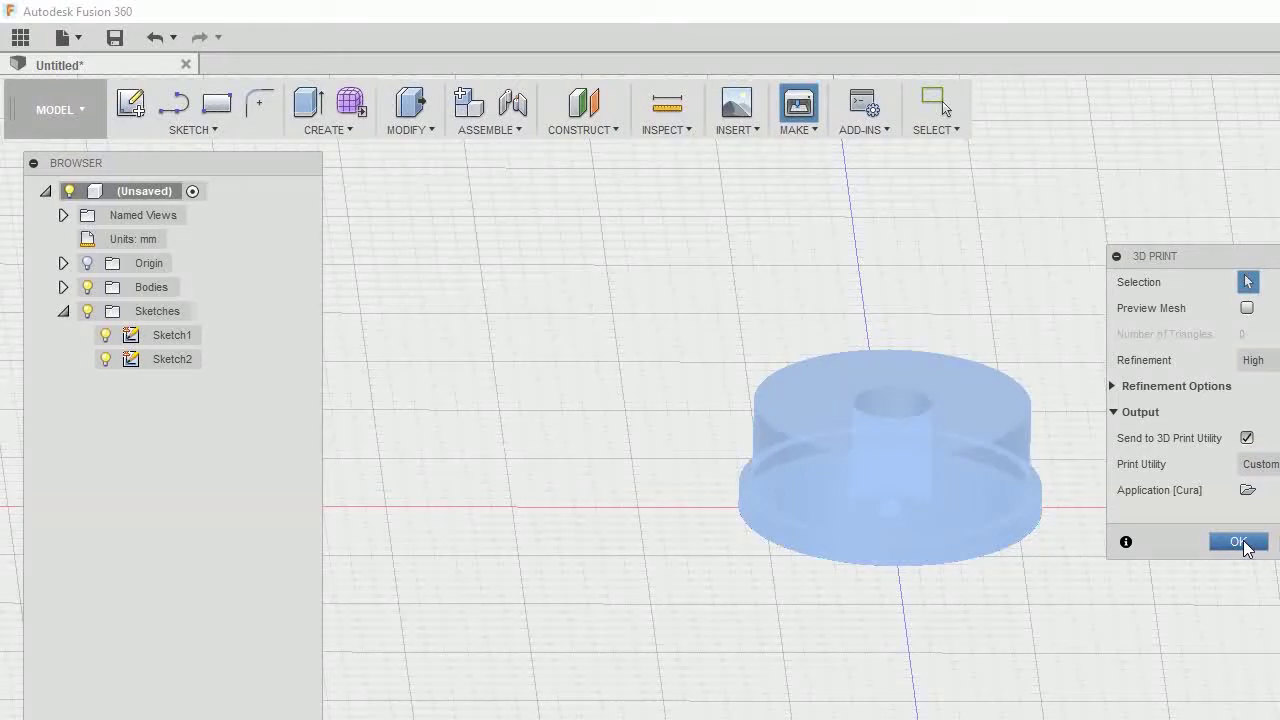
click(1240, 542)
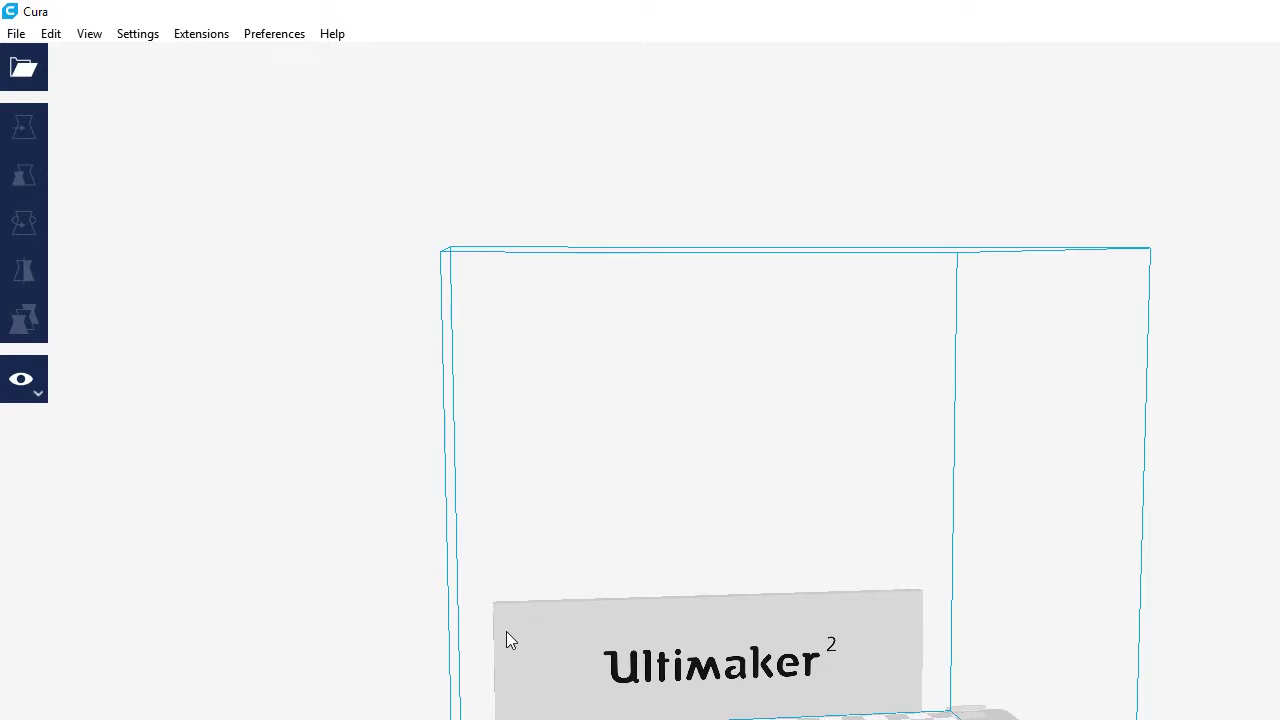
Rotate the adapter in Cura so its wider rim sits flat on the build plate
click(25, 223)
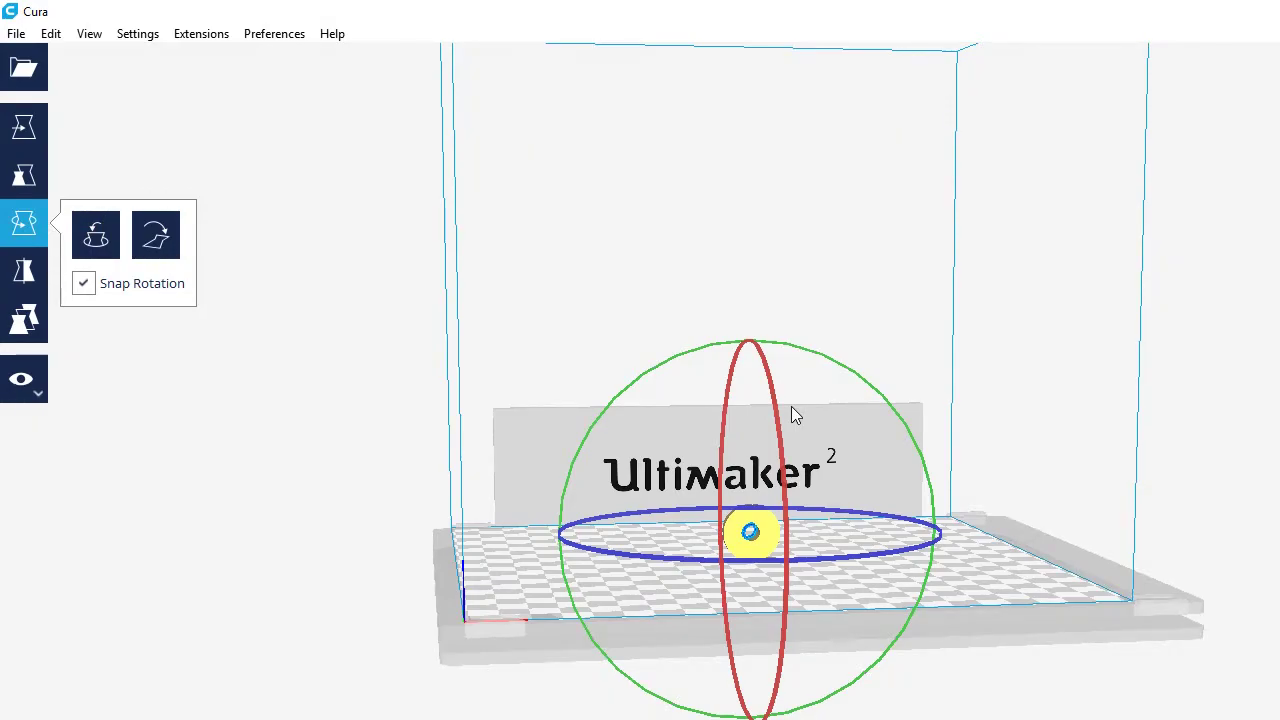
drag(786, 425, 768, 706)
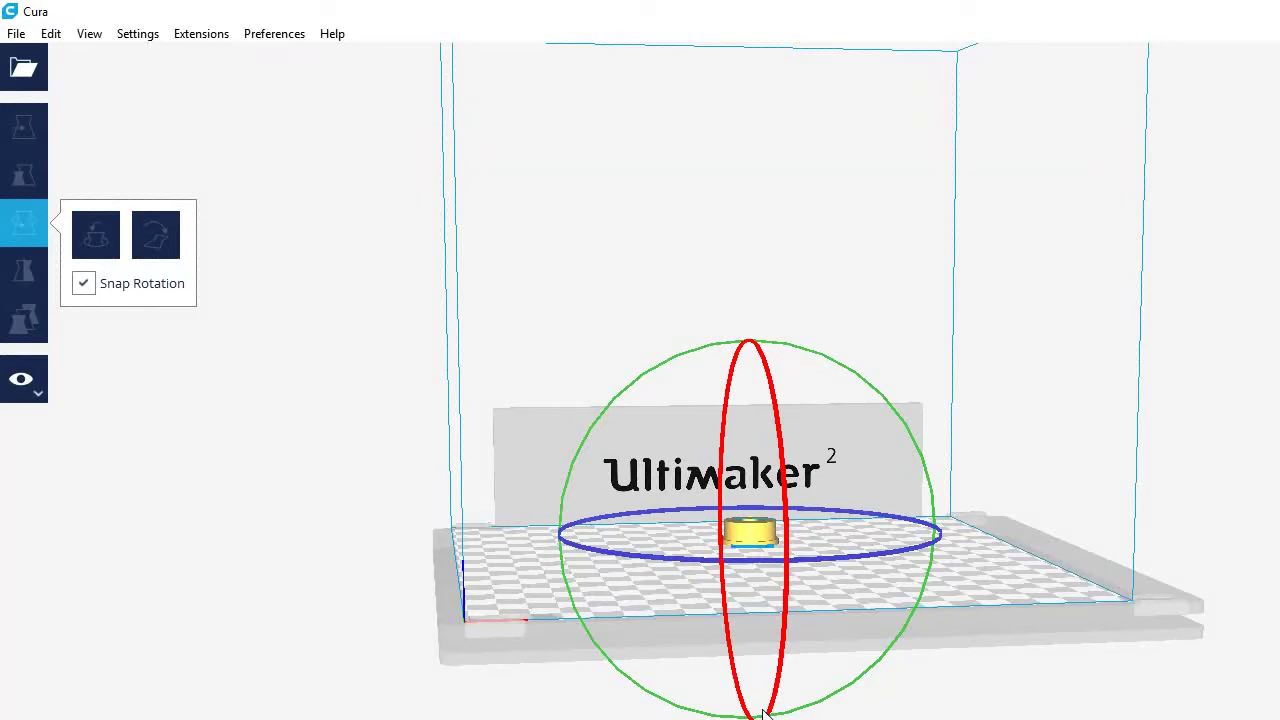
right_drag(763, 712, 1146, 566)
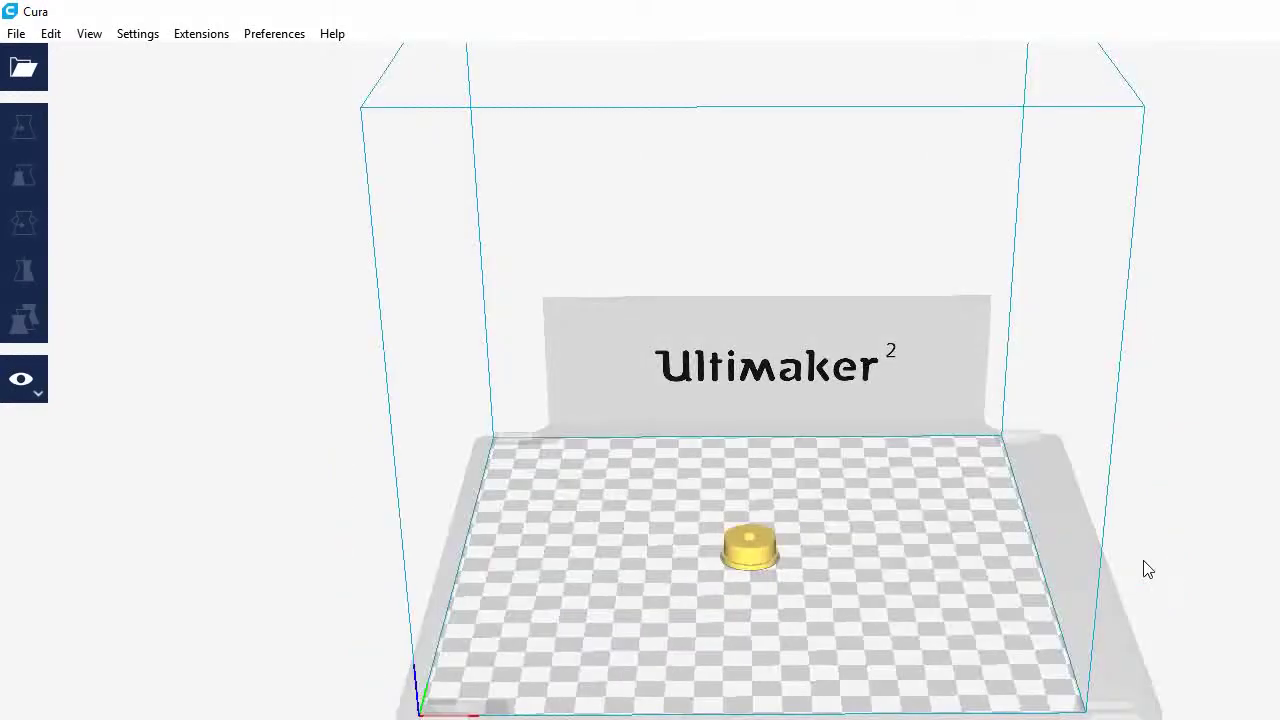